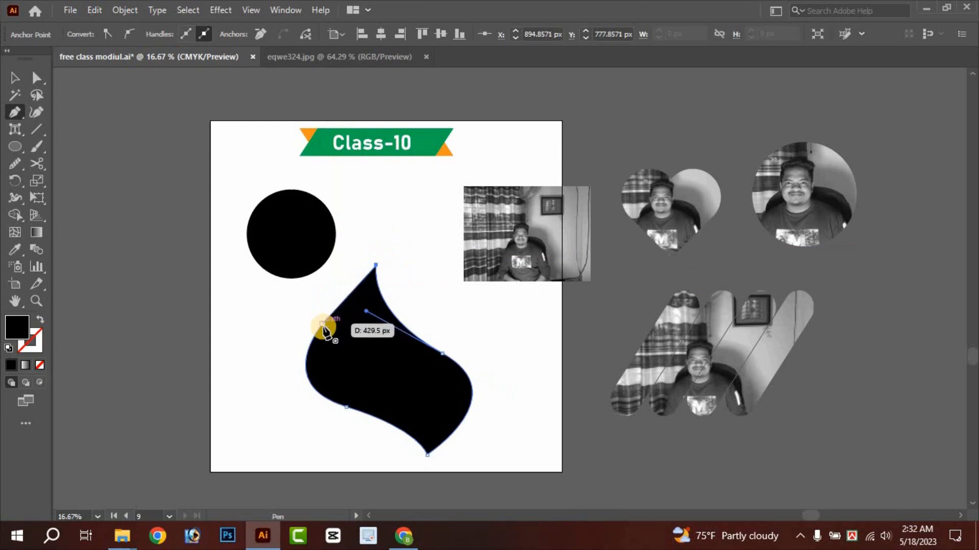
# Scale the black freeform shape down to a little over half its size and move it to the artboard's lower-right area.
pyautogui.click(15, 81)
pyautogui.click(197, 378)
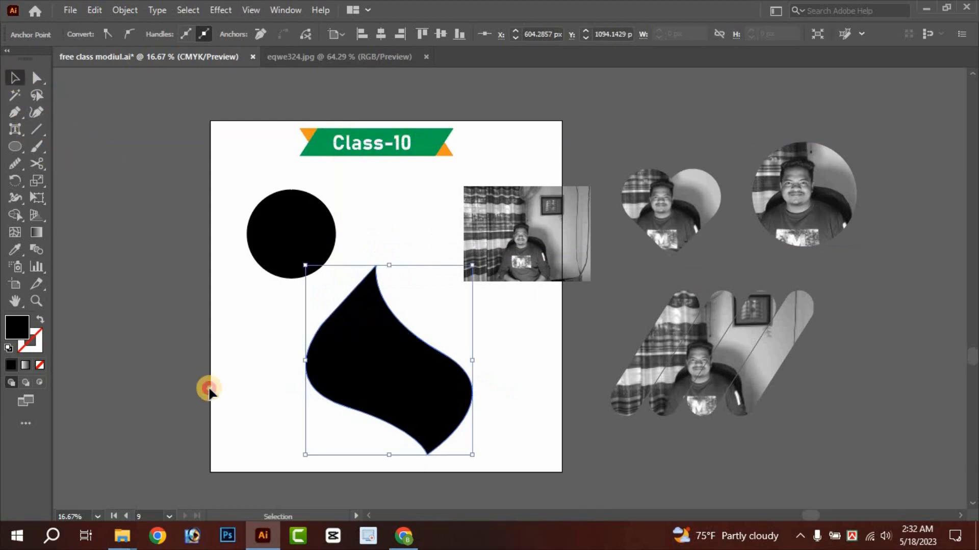
pyautogui.moveTo(437, 371); pyautogui.dragTo(509, 408)
pyautogui.moveTo(520, 462); pyautogui.dragTo(448, 380)
pyautogui.moveTo(408, 328); pyautogui.dragTo(457, 384)
pyautogui.click(505, 312)
pyautogui.click(540, 232)
pyautogui.click(299, 359)
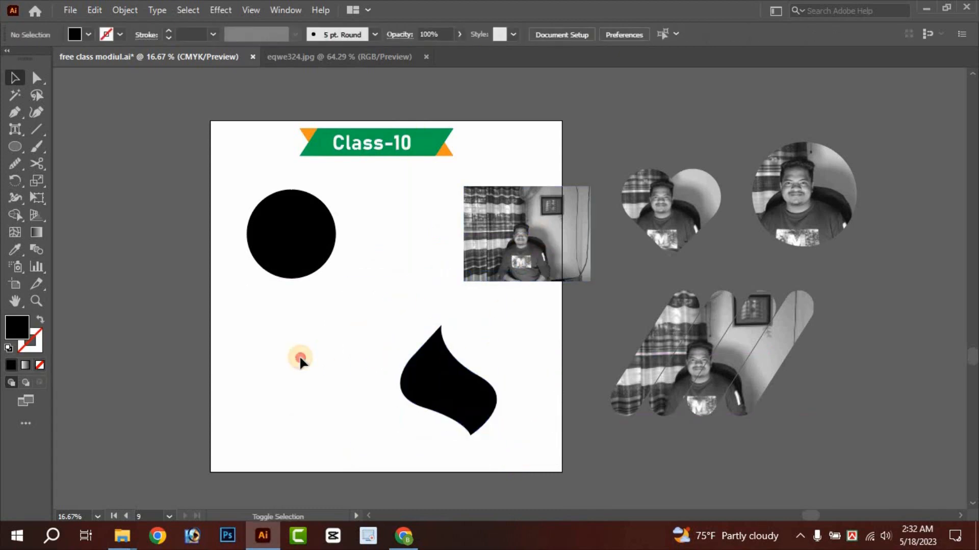
# Duplicate the photo onto the black circle and bring the copy to the front.
pyautogui.click(515, 264)
pyautogui.moveTo(516, 264); pyautogui.dragTo(290, 270)
pyautogui.rightClick(339, 264)
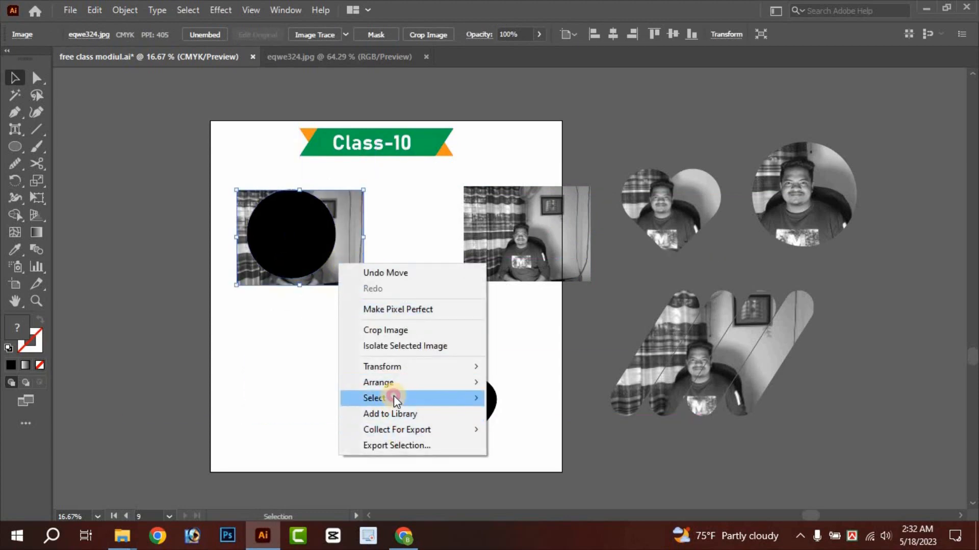
pyautogui.moveTo(390, 400)
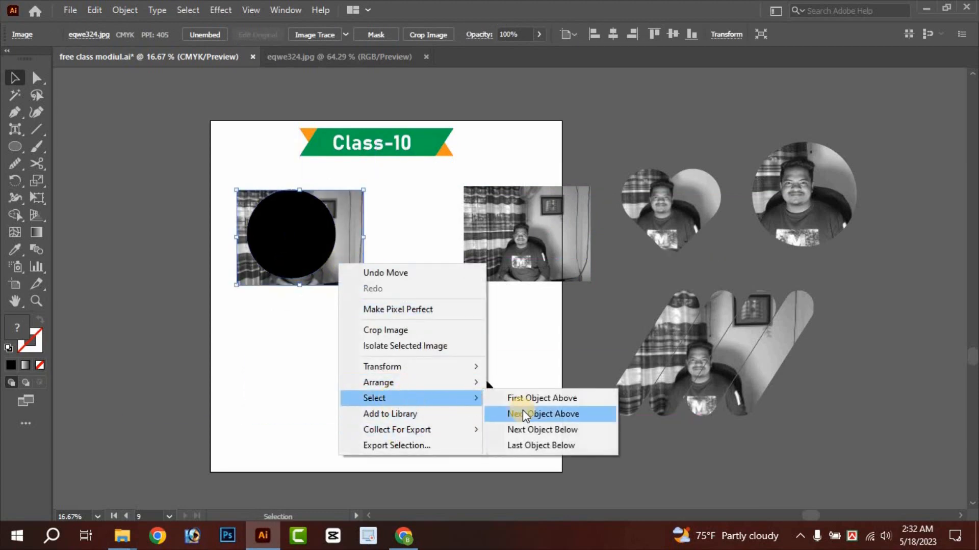
pyautogui.click(520, 381)
# Move the copied photo below the circle and back across the circle's right side to check the stacking order.
pyautogui.moveTo(340, 255); pyautogui.dragTo(323, 413)
pyautogui.click(316, 240)
pyautogui.click(394, 280)
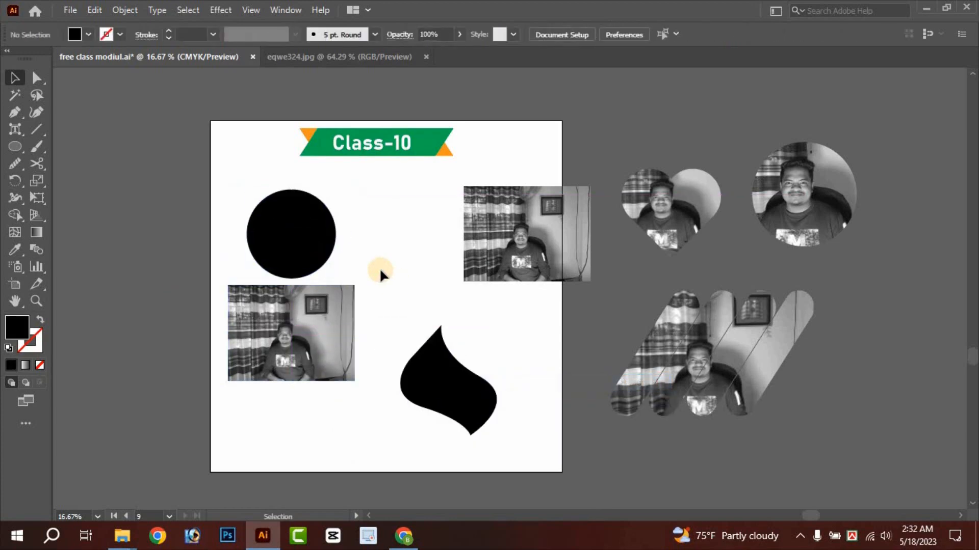
pyautogui.moveTo(350, 308); pyautogui.dragTo(371, 272)
pyautogui.moveTo(321, 306); pyautogui.dragTo(361, 248)
pyautogui.click(315, 308)
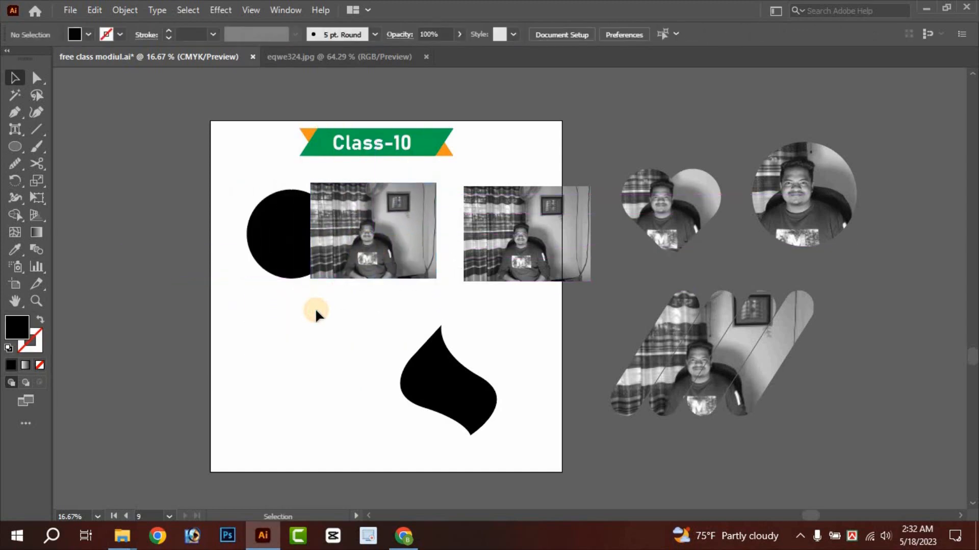
# Position the copied photo over the whole black circle and send it to the back.
pyautogui.click(350, 206)
pyautogui.moveTo(324, 244); pyautogui.dragTo(381, 238)
pyautogui.moveTo(317, 261); pyautogui.dragTo(260, 241)
pyautogui.rightClick(279, 225)
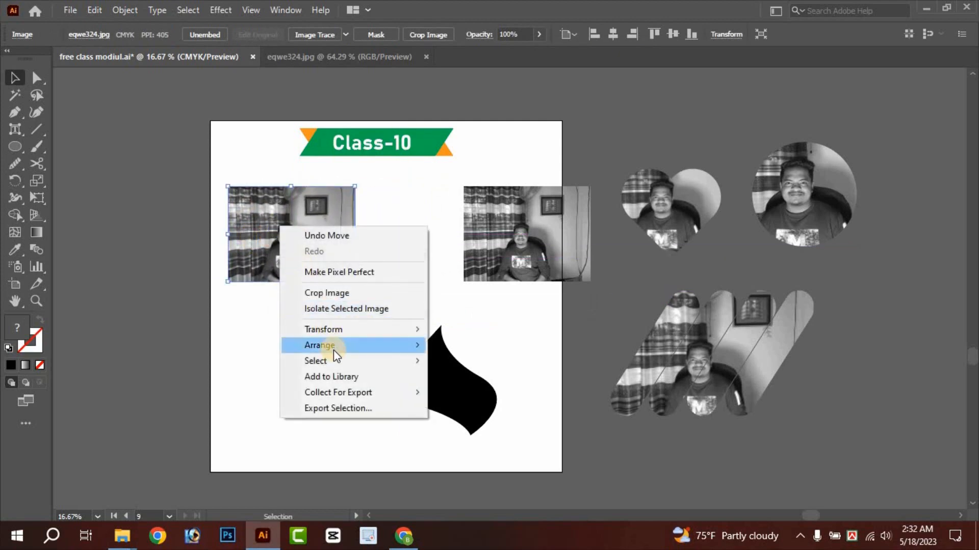
pyautogui.moveTo(333, 349)
pyautogui.click(487, 393)
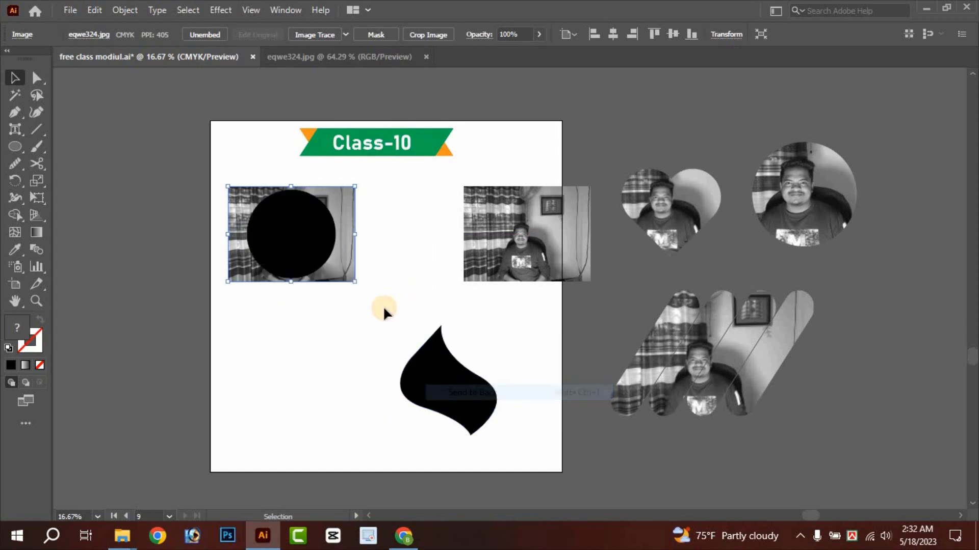
# Make a clipping mask from the black circle and the photo behind it, and shift the circular photo slightly up and left.
pyautogui.click(306, 285)
pyautogui.moveTo(308, 304); pyautogui.dragTo(308, 246)
pyautogui.rightClick(308, 246)
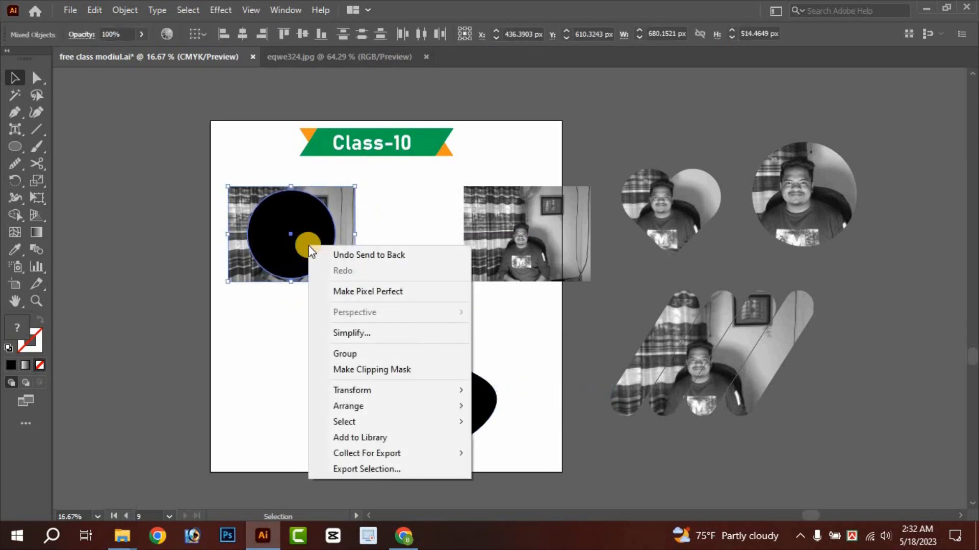
pyautogui.click(381, 370)
pyautogui.click(287, 284)
pyautogui.moveTo(303, 235)
pyautogui.mouseDown()
pyautogui.moveTo(334, 201)
pyautogui.moveTo(291, 228)
pyautogui.mouseUp()
# Move the black freeform shape to the middle of the artboard and place the remaining rectangular photo behind it.
pyautogui.click(400, 358)
pyautogui.moveTo(400, 358); pyautogui.dragTo(347, 275)
pyautogui.moveTo(508, 246); pyautogui.dragTo(369, 303)
pyautogui.moveTo(441, 257); pyautogui.dragTo(445, 306)
# Clip the photo to the freeform shape with a clipping mask and move the result to the artboard's upper right.
pyautogui.keyDown('shift'); pyautogui.click(411, 308); pyautogui.keyUp('shift')
pyautogui.rightClick(413, 310)
pyautogui.click(451, 194)
pyautogui.click(471, 264)
pyautogui.moveTo(378, 352); pyautogui.dragTo(470, 284)
pyautogui.click(438, 306)
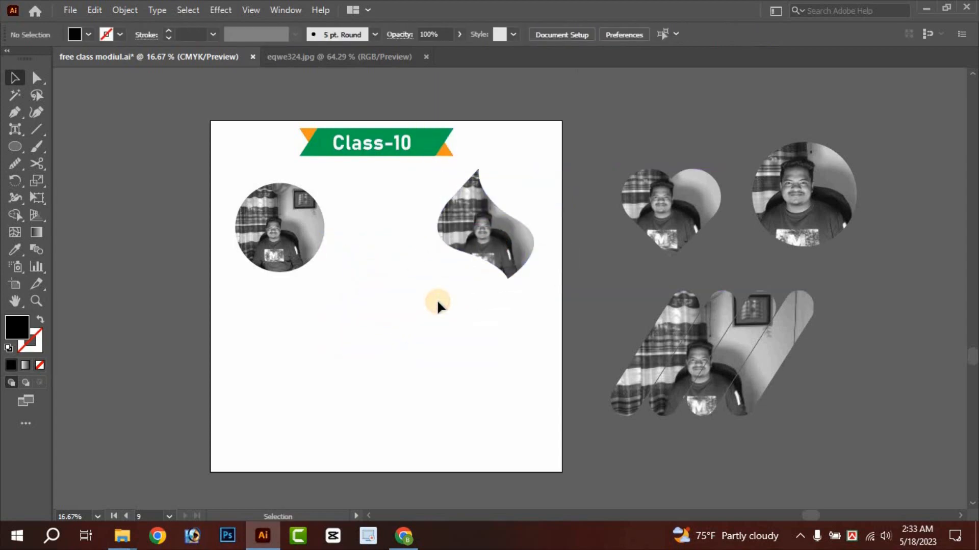
# Release the circular photo's clipping mask and move the leftover circle path off the artboard to the left.
pyautogui.click(471, 224)
pyautogui.click(289, 233)
pyautogui.rightClick(290, 234)
pyautogui.click(399, 353)
pyautogui.click(396, 310)
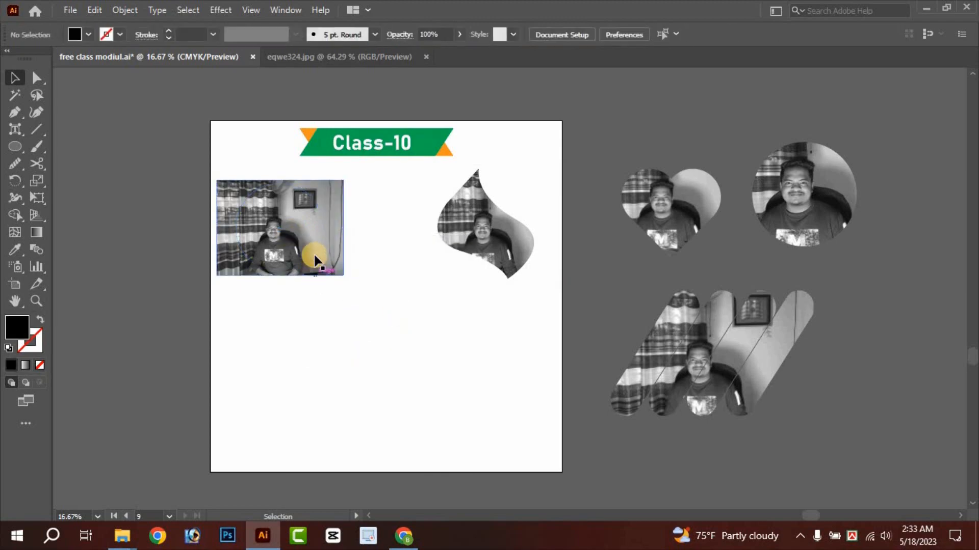
pyautogui.moveTo(313, 252); pyautogui.dragTo(149, 289)
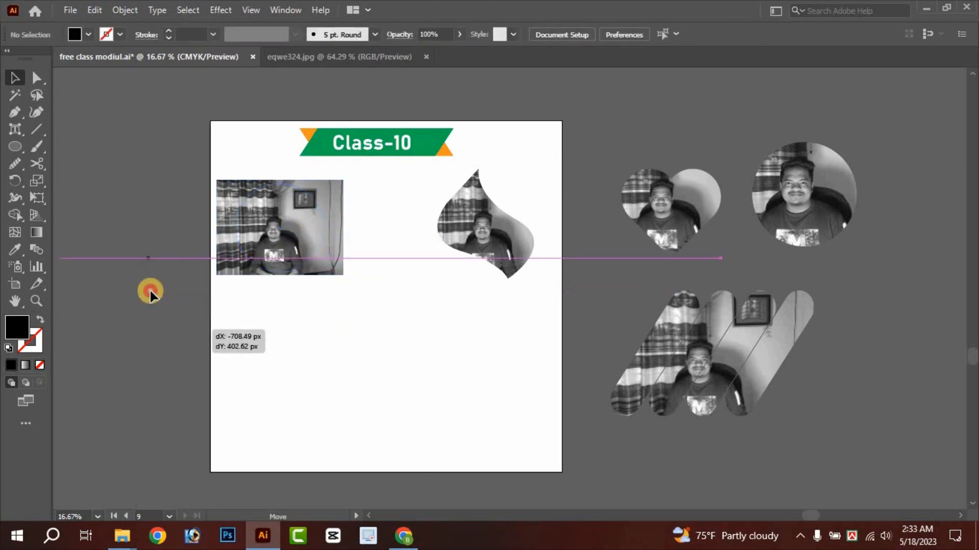
pyautogui.click(99, 114)
# Draw a new circle in the artboard's lower-left area and fill it with dark blue.
pyautogui.click(14, 147)
pyautogui.moveTo(262, 334); pyautogui.dragTo(360, 432)
pyautogui.click(15, 78)
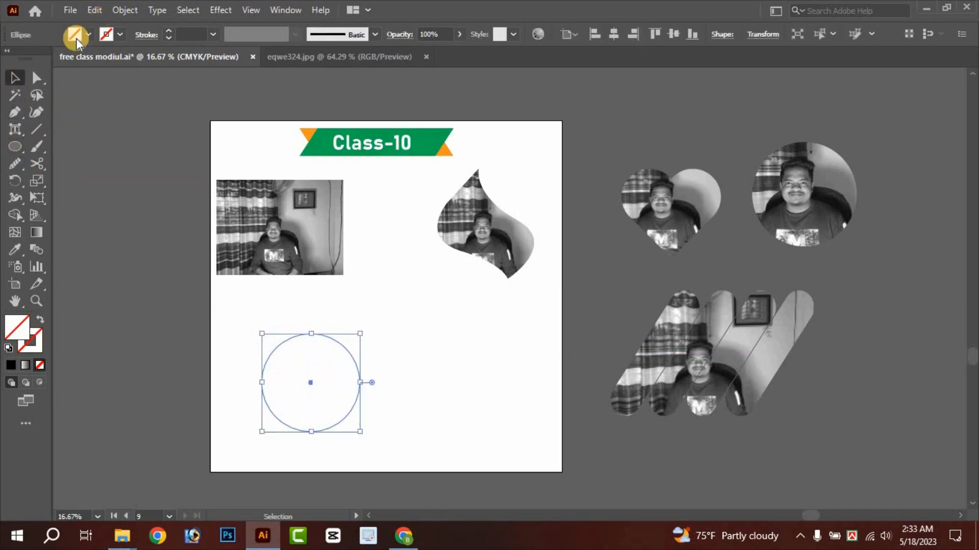
pyautogui.click(88, 35)
pyautogui.click(91, 60)
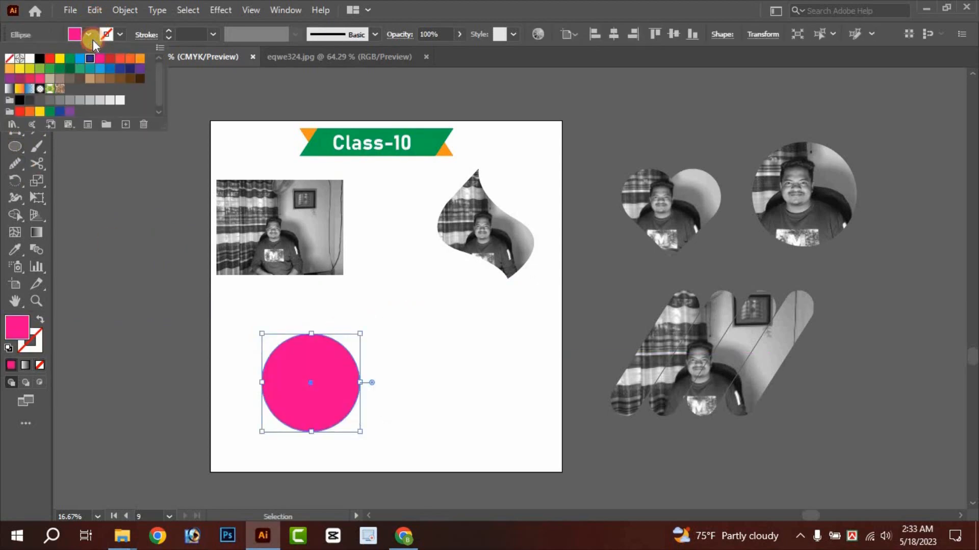
pyautogui.click(120, 68)
# Place the photo behind the blue circle enlarged to about 806 px wide, duplicate it under the title, and clip the lower photo to the circle.
pyautogui.moveTo(264, 235); pyautogui.dragTo(297, 389)
pyautogui.moveTo(374, 422); pyautogui.dragTo(347, 250)
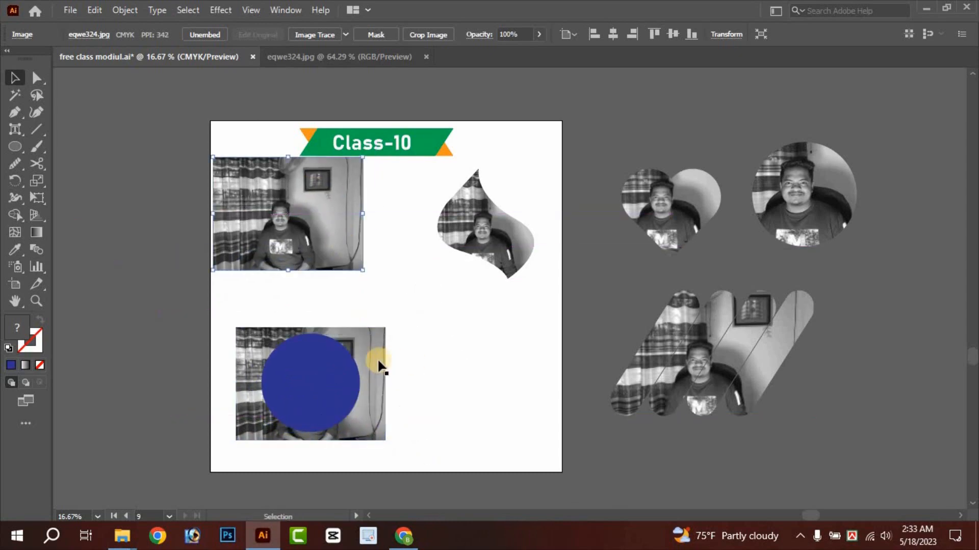
pyautogui.click(446, 381)
pyautogui.moveTo(323, 392); pyautogui.dragTo(374, 392)
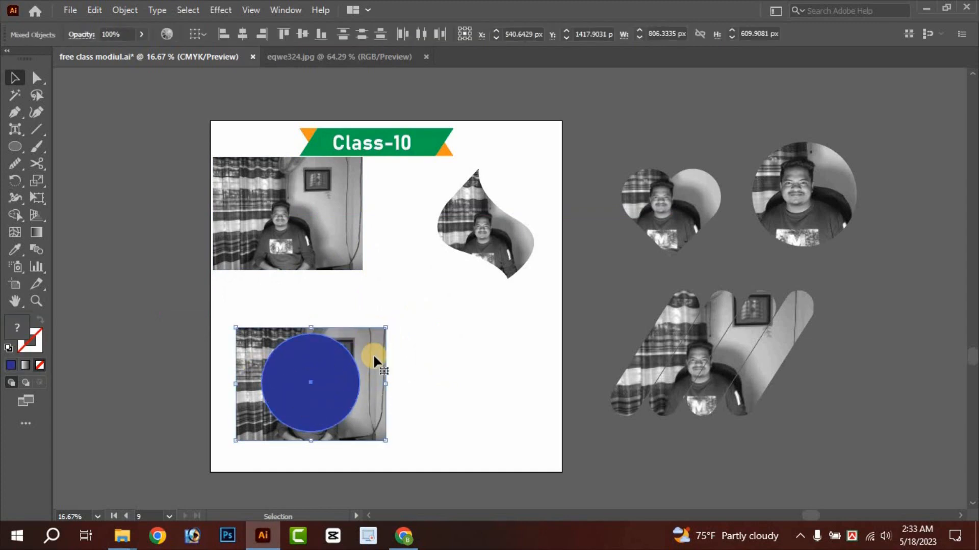
pyautogui.rightClick(306, 359)
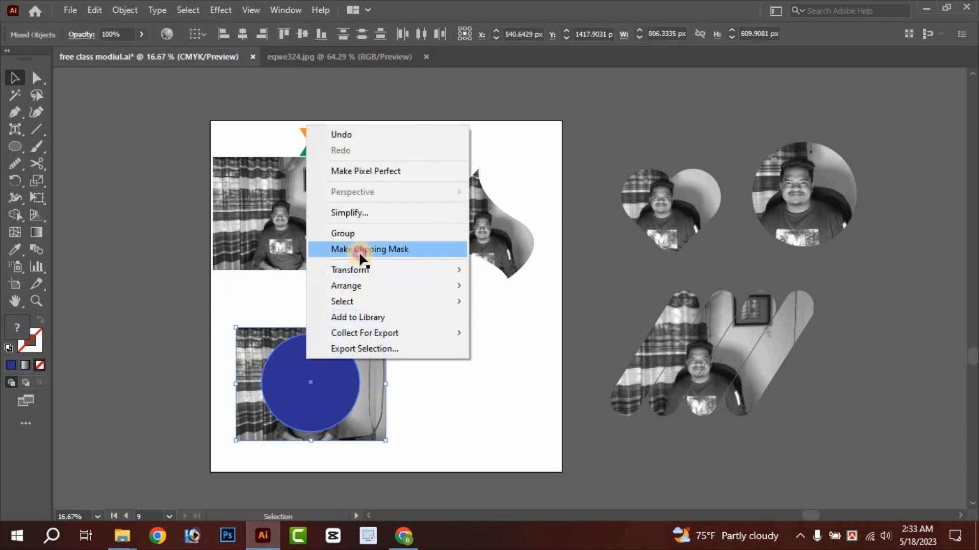
pyautogui.click(360, 247)
# Move the new circular photo off the artboard to the left and bring the sample heart photo closer to the artboard's right edge.
pyautogui.click(408, 344)
pyautogui.moveTo(324, 387); pyautogui.dragTo(143, 227)
pyautogui.click(355, 330)
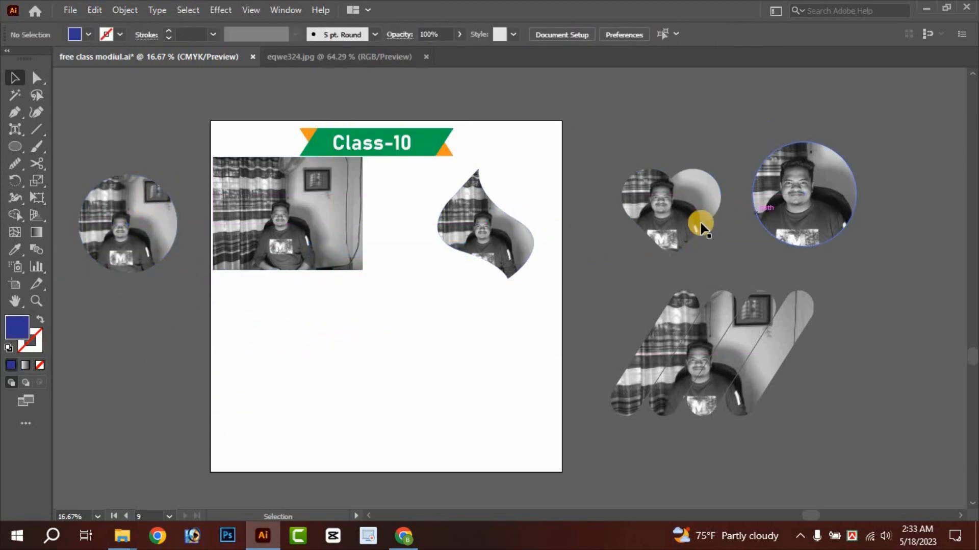
pyautogui.moveTo(687, 239); pyautogui.dragTo(579, 243)
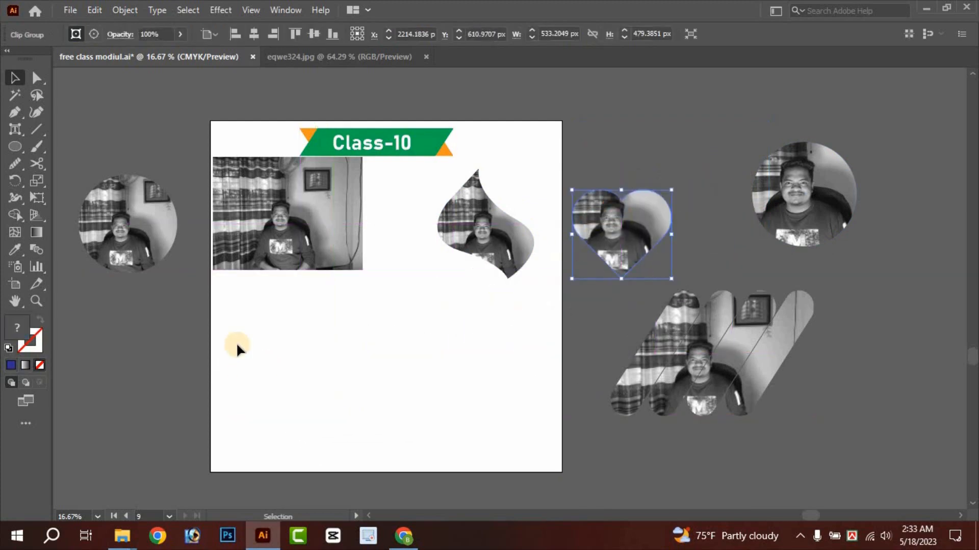
pyautogui.click(234, 338)
# Draw a tall blue rectangle in the artboard's lower half and fully round its two top corners.
pyautogui.click(19, 145)
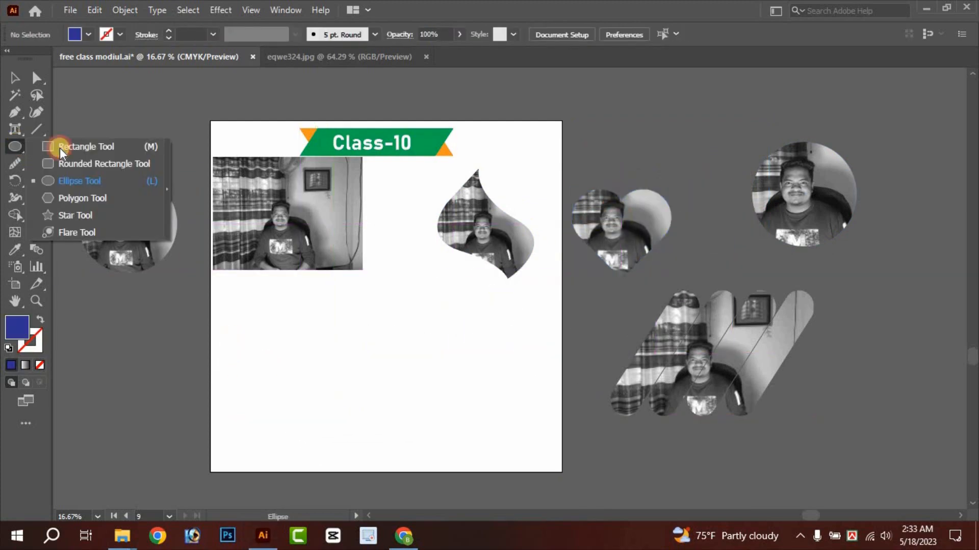
pyautogui.press('m')
pyautogui.moveTo(393, 296); pyautogui.dragTo(466, 417)
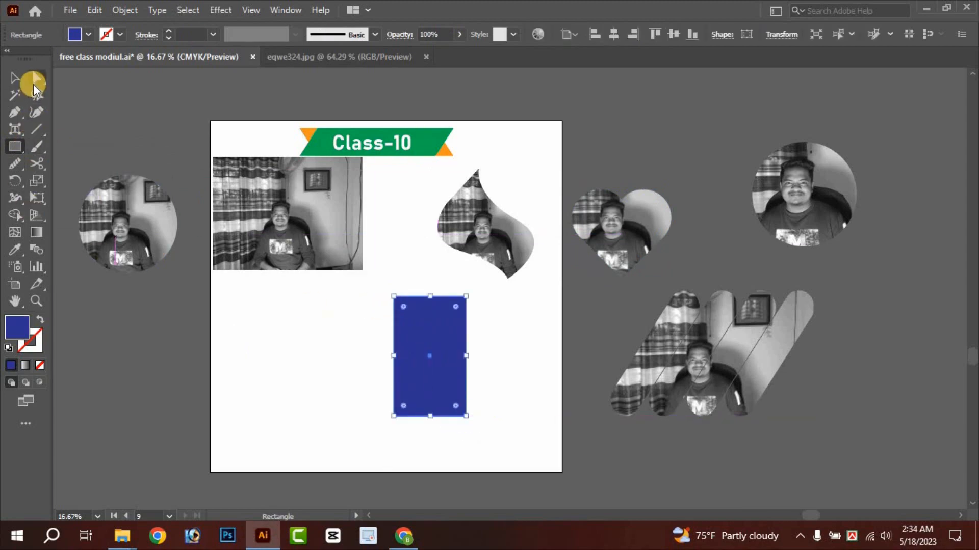
pyautogui.click(33, 85)
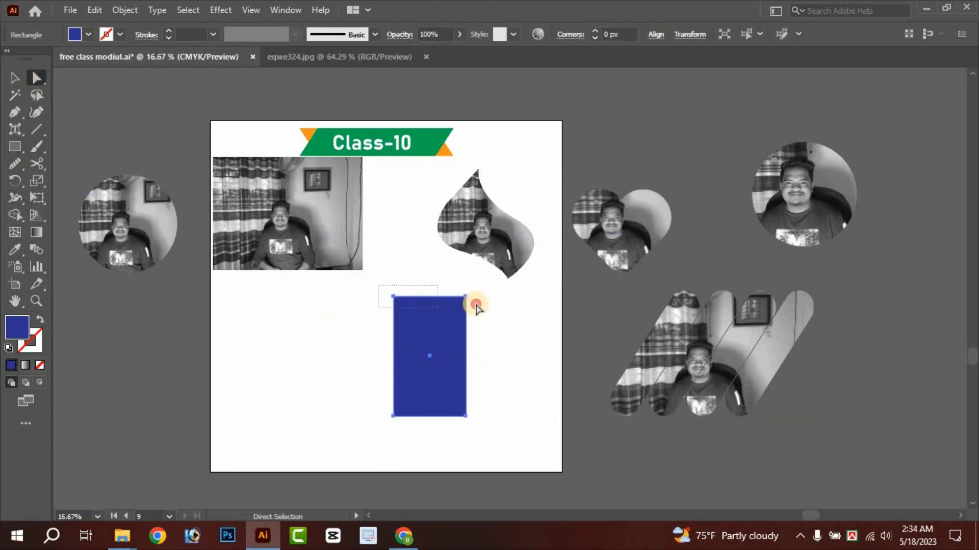
pyautogui.moveTo(478, 306); pyautogui.dragTo(477, 305)
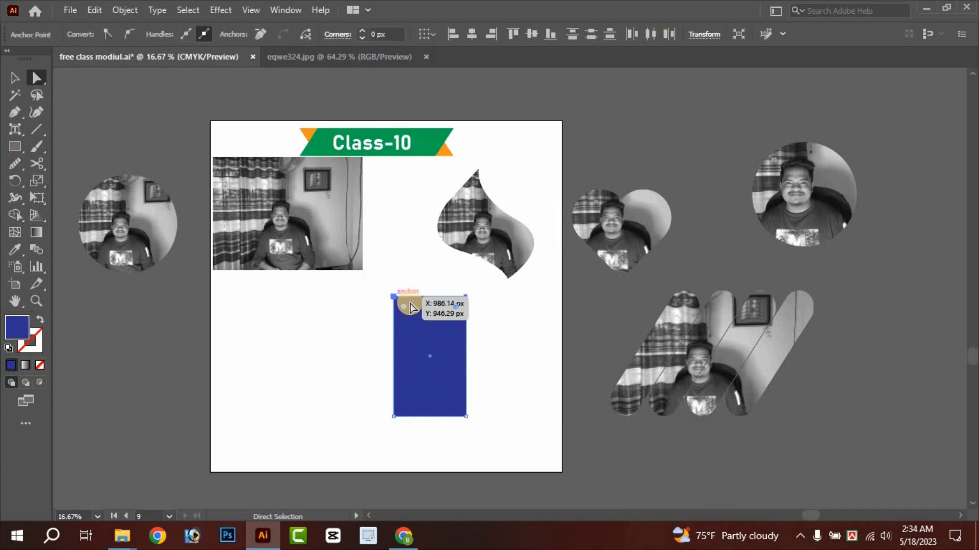
pyautogui.moveTo(405, 309); pyautogui.dragTo(400, 369)
# Rotate the rounded rectangle 45° to the left, duplicate it to the right, and rotate the copy 90° to mirror it.
pyautogui.click(15, 78)
pyautogui.moveTo(422, 291); pyautogui.dragTo(372, 286)
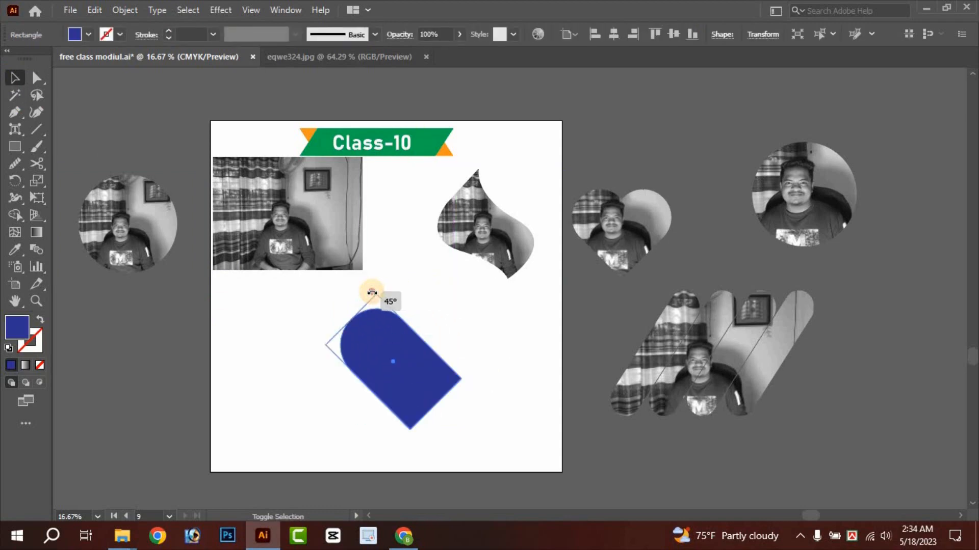
pyautogui.moveTo(396, 365); pyautogui.dragTo(464, 365)
pyautogui.moveTo(424, 279); pyautogui.dragTo(508, 359)
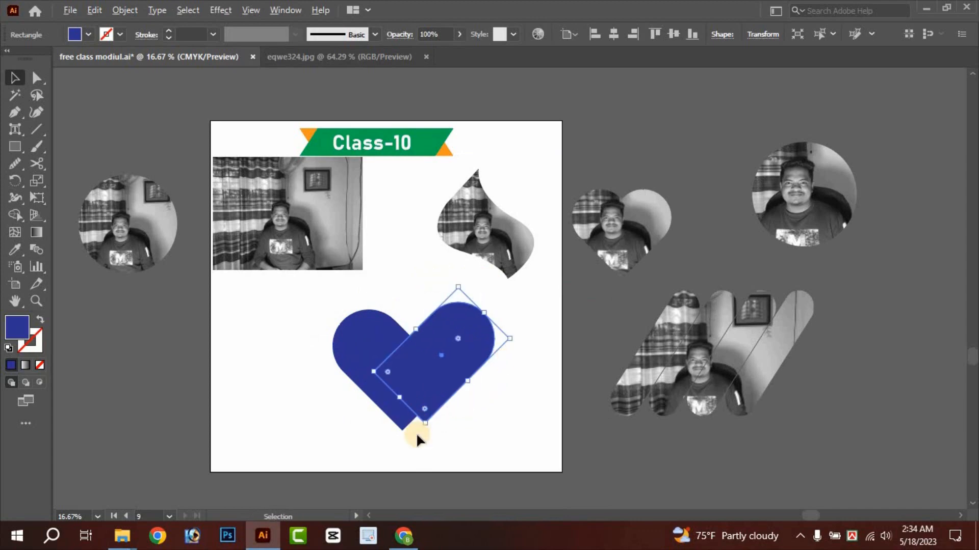
# Align the rotated copy with the first rounded rectangle so their lower tips meet in a heart shape.
pyautogui.scroll(7, 415, 432)
pyautogui.moveTo(559, 270); pyautogui.dragTo(332, 352)
pyautogui.click(356, 393)
# Merge the two overlapping rounded rectangles into a single heart with the Shape Builder tool.
pyautogui.scroll(-5, 362, 399)
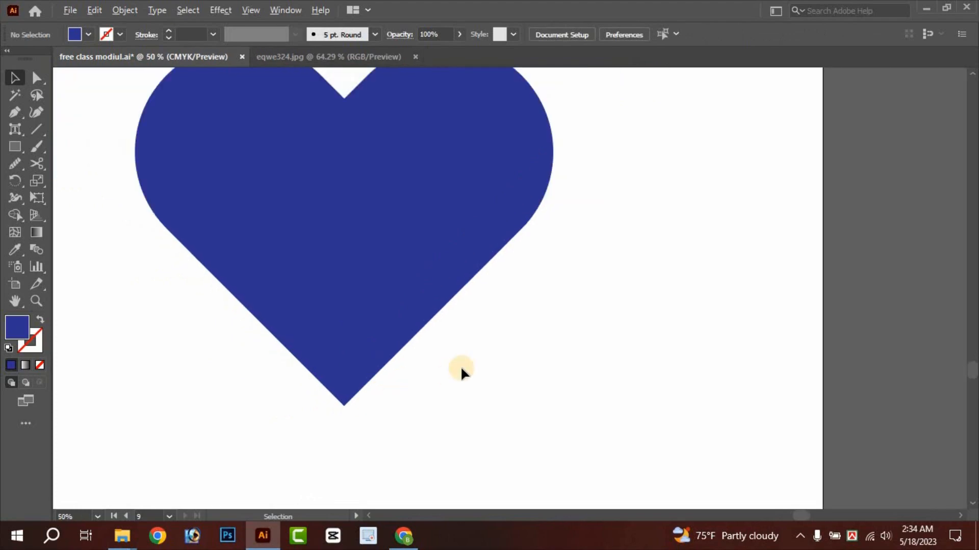
pyautogui.moveTo(184, 227); pyautogui.dragTo(184, 226)
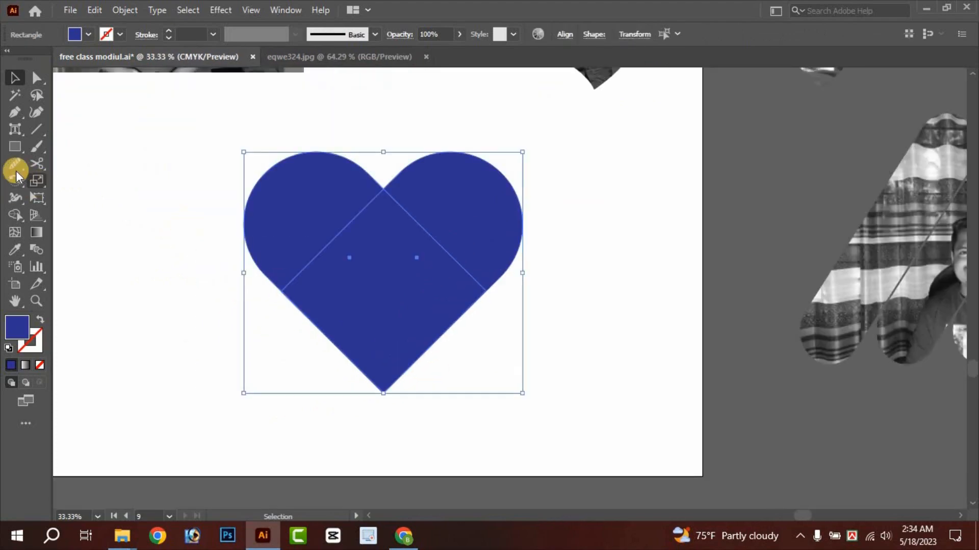
pyautogui.click(16, 223)
pyautogui.moveTo(309, 197)
pyautogui.mouseDown()
pyautogui.moveTo(320, 222)
pyautogui.moveTo(364, 247)
pyautogui.moveTo(441, 254)
pyautogui.moveTo(421, 292)
pyautogui.mouseUp()
pyautogui.press('v')
pyautogui.click(577, 285)
# Move the merged blue heart to the right within the artboard's lower half.
pyautogui.hotkey('ctrl', '-')
pyautogui.click(359, 298)
pyautogui.moveTo(359, 298); pyautogui.dragTo(481, 283)
pyautogui.click(635, 308)
pyautogui.hotkey('ctrl', '-')
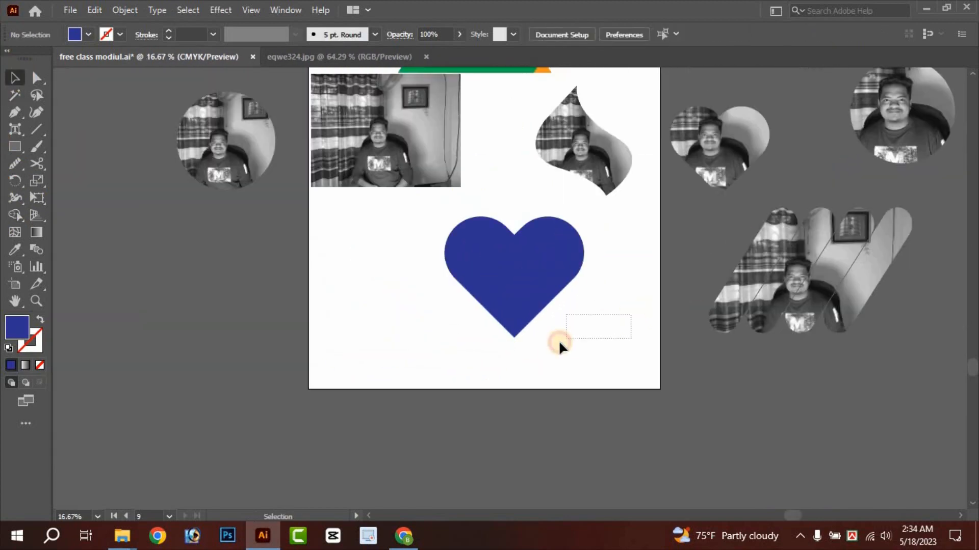
# Duplicate the rectangular photo behind the blue heart and enlarge the copy to about 1060 px wide to cover it.
pyautogui.click(382, 147)
pyautogui.moveTo(381, 146); pyautogui.dragTo(491, 261)
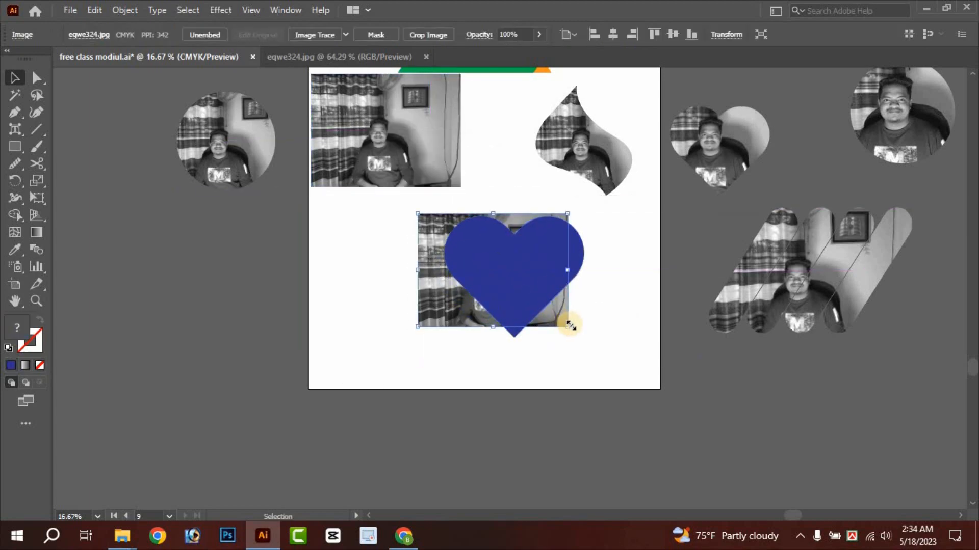
pyautogui.moveTo(577, 333); pyautogui.dragTo(586, 298)
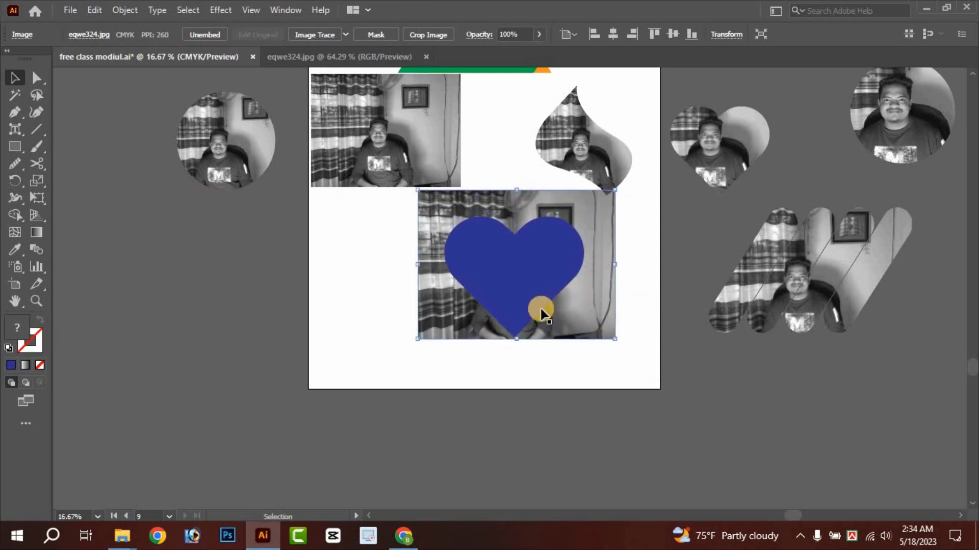
# Make a clipping mask from the blue heart and the enlarged photo behind it.
pyautogui.moveTo(536, 363); pyautogui.dragTo(518, 287)
pyautogui.rightClick(518, 288)
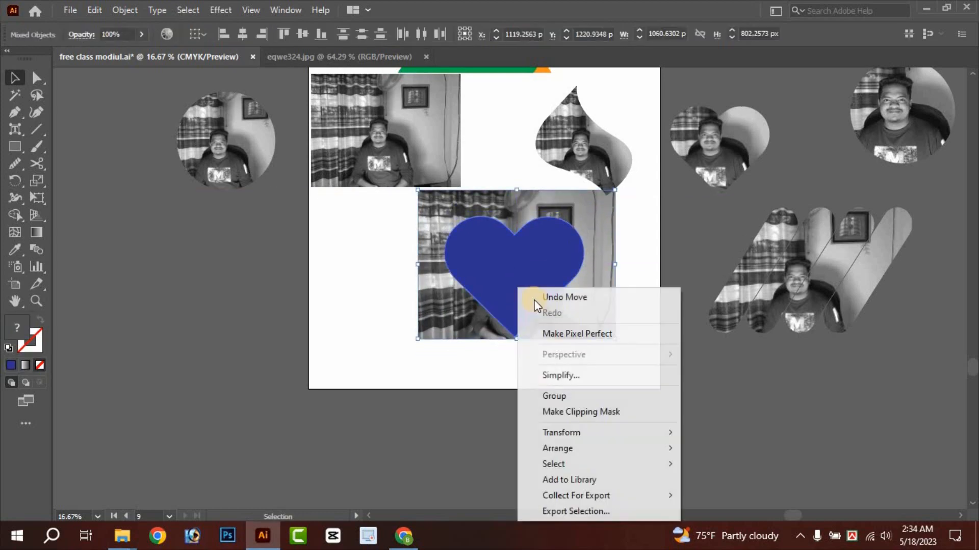
pyautogui.click(580, 411)
pyautogui.click(638, 264)
# Move the heart-shaped photo off the artboard below the circular one, and bring the slanted-bars sample closer to the artboard.
pyautogui.scroll(4, 707, 294)
pyautogui.moveTo(541, 300); pyautogui.dragTo(222, 310)
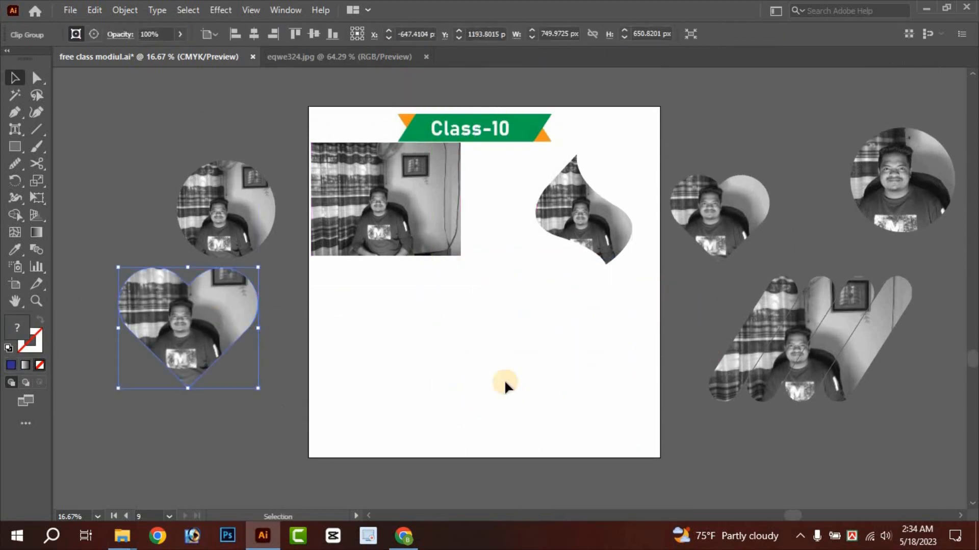
pyautogui.click(458, 376)
pyautogui.moveTo(798, 397); pyautogui.dragTo(668, 375)
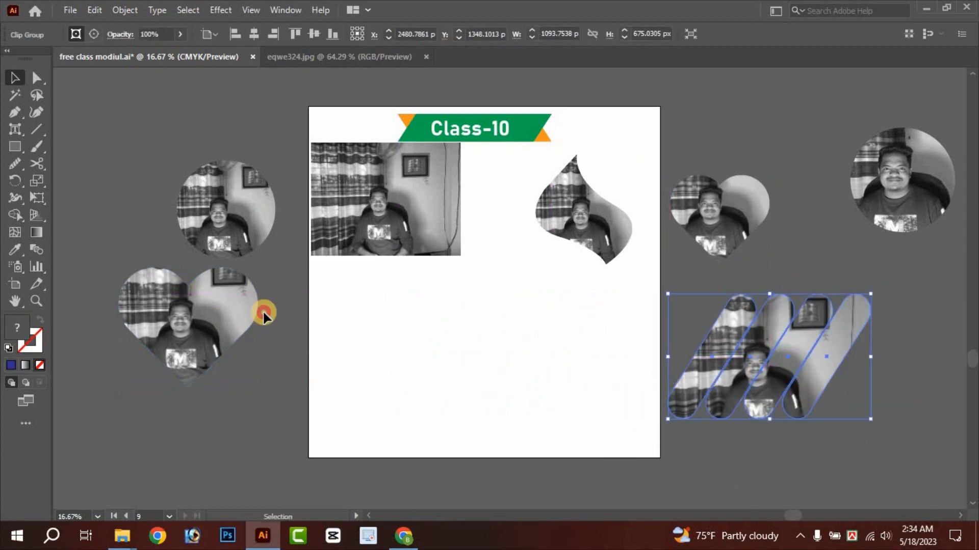
# Draw a long, thin horizontal blue rectangle in the artboard's lower half and fully round its corners into a pill.
pyautogui.click(400, 374)
pyautogui.moveTo(382, 331); pyautogui.dragTo(558, 363)
pyautogui.moveTo(391, 341); pyautogui.dragTo(444, 339)
# Rotate the pill-shaped bar about 45° so it rises to the right, and duplicate it alongside, slightly lower right.
pyautogui.click(16, 75)
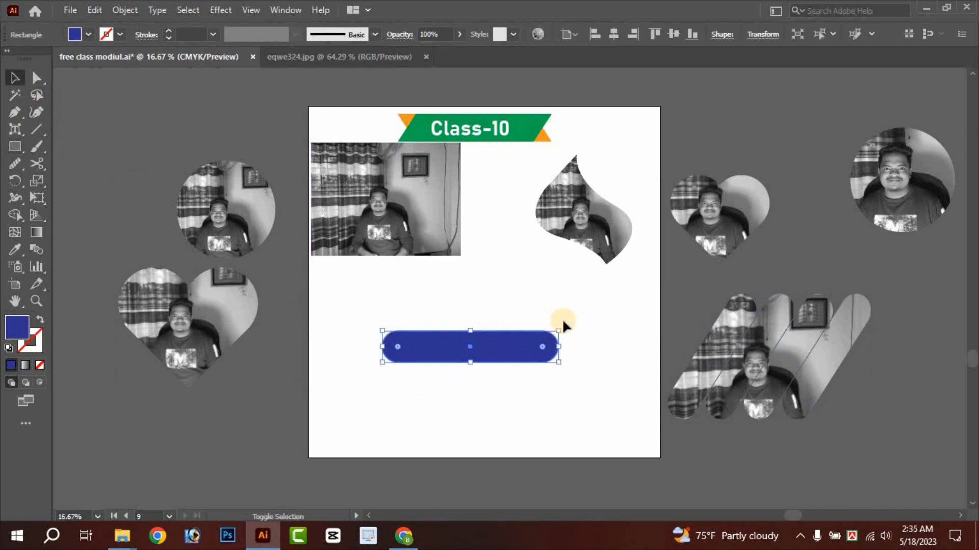
pyautogui.moveTo(563, 328); pyautogui.dragTo(411, 406)
pyautogui.moveTo(480, 388); pyautogui.dragTo(480, 390)
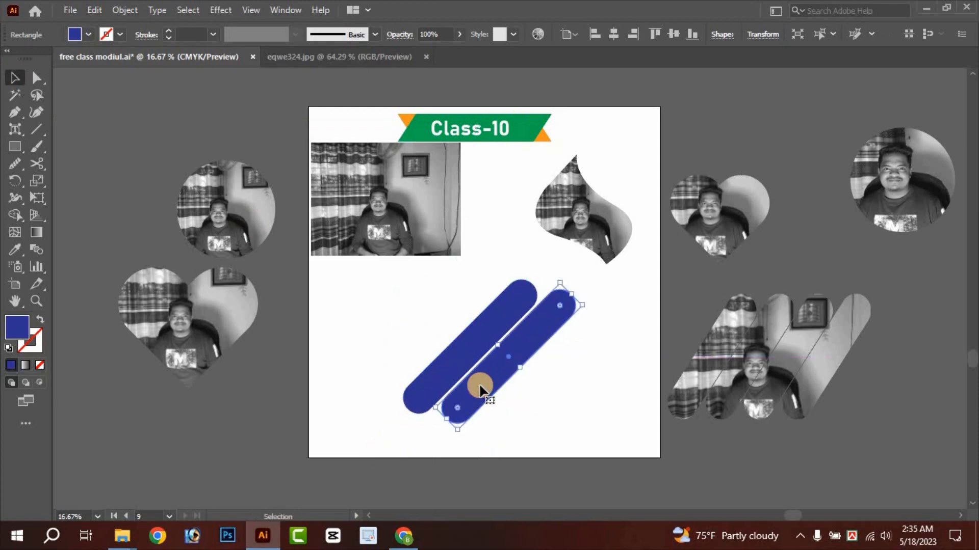
# Repeat the bar duplication twice to make four evenly spaced slanted bars, and move the slanted-bars sample farther from the artboard.
pyautogui.hotkey('ctrl', 'd')
pyautogui.hotkey('ctrl', 'd')
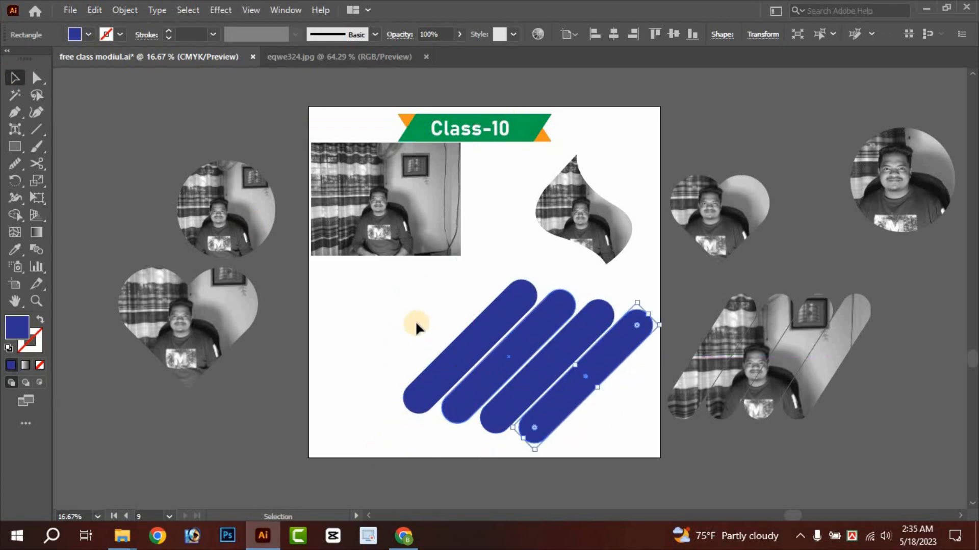
pyautogui.click(442, 329)
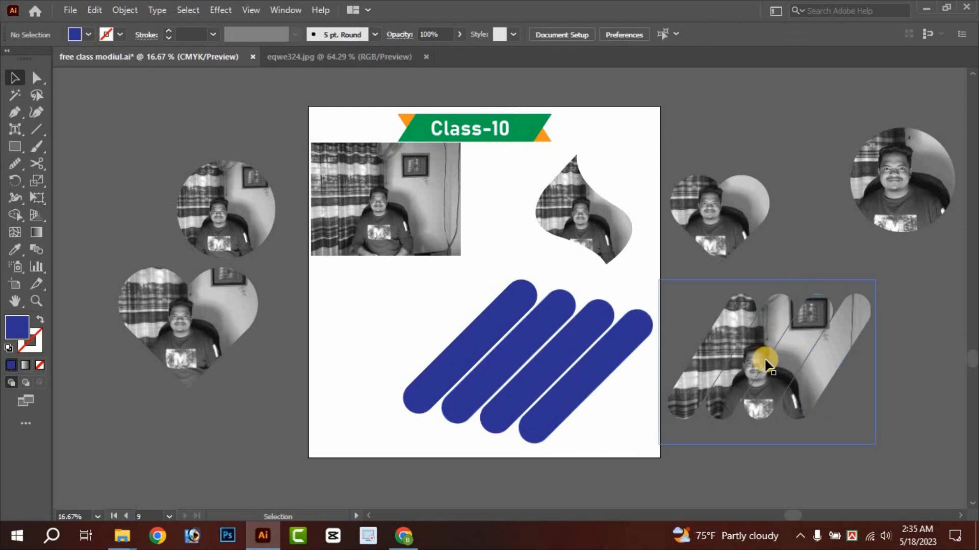
pyautogui.moveTo(781, 353); pyautogui.dragTo(836, 352)
# Enlarge the rectangular photo and move it up and to the left, clear of the four blue bars.
pyautogui.rightClick(235, 205)
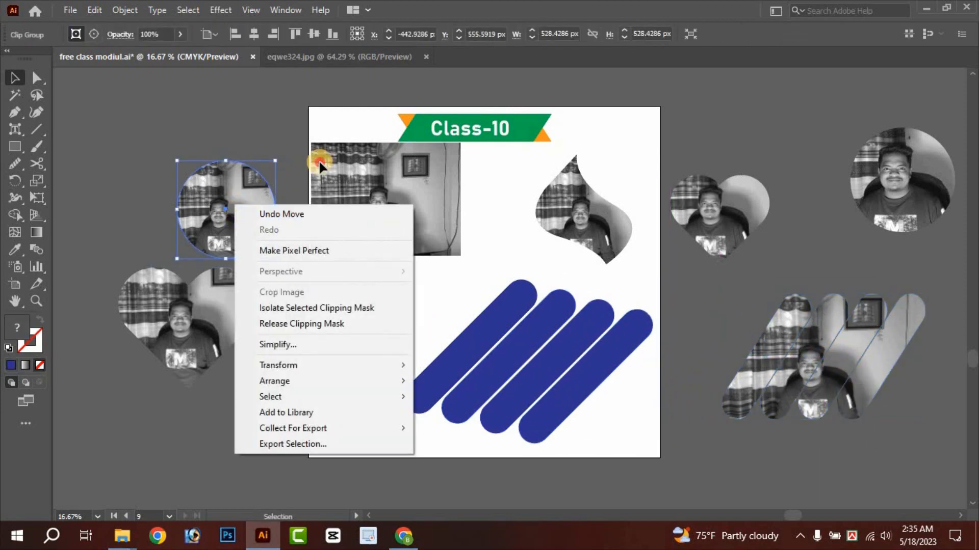
pyautogui.click(319, 161)
pyautogui.moveTo(347, 205); pyautogui.dragTo(416, 338)
pyautogui.moveTo(530, 391); pyautogui.dragTo(671, 480)
pyautogui.moveTo(615, 440); pyautogui.dragTo(441, 245)
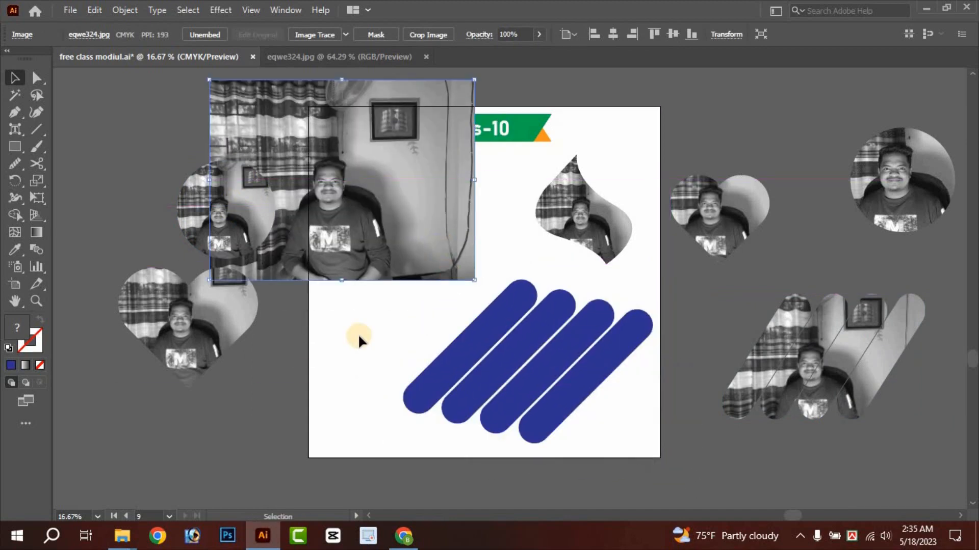
pyautogui.click(375, 337)
pyautogui.moveTo(386, 357); pyautogui.dragTo(616, 421)
pyautogui.rightClick(519, 308)
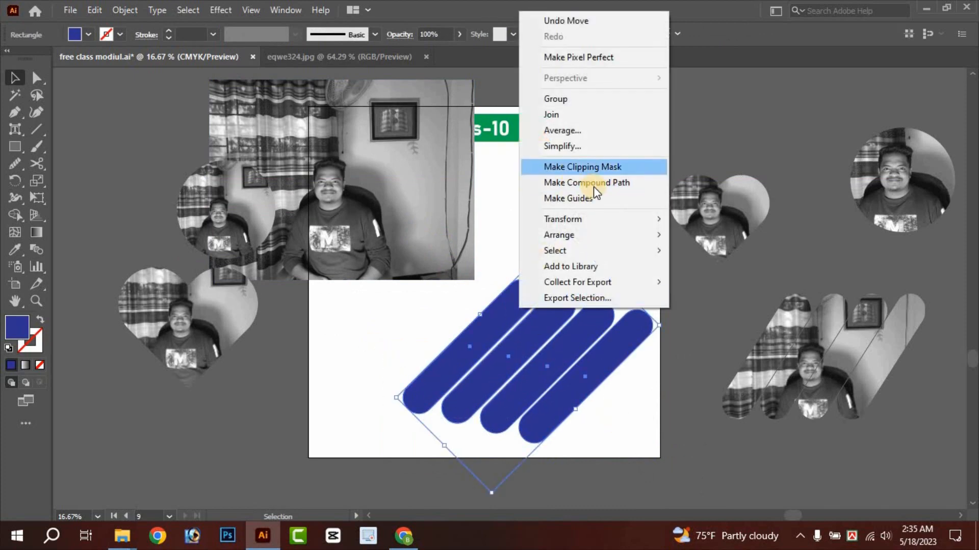
pyautogui.click(398, 354)
pyautogui.click(363, 354)
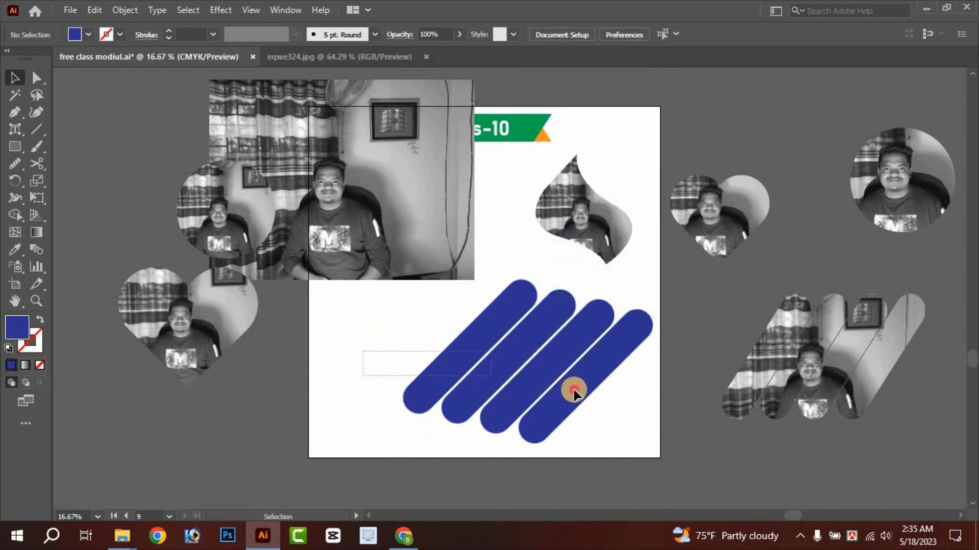
# Combine all four slanted blue bars into one compound path.
pyautogui.moveTo(629, 397); pyautogui.dragTo(507, 324)
pyautogui.rightClick(498, 319)
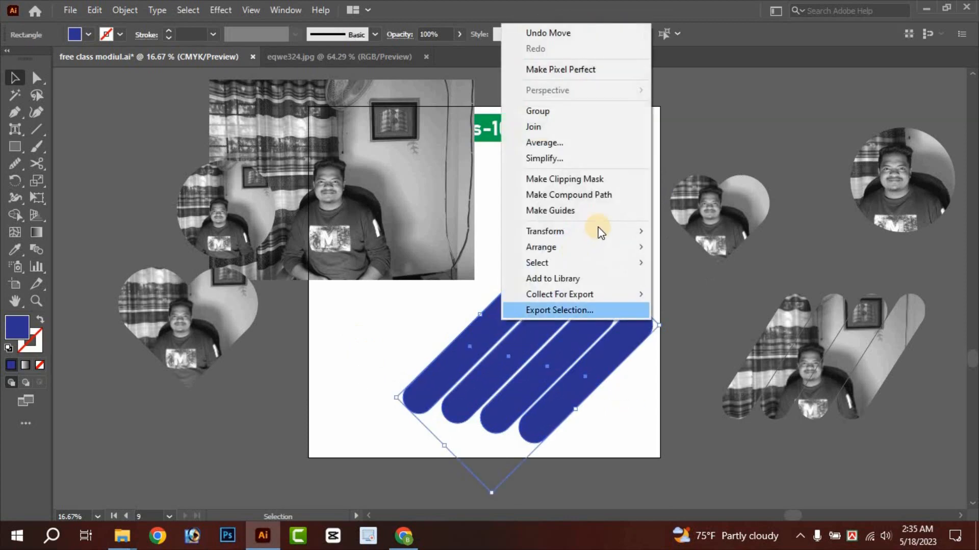
pyautogui.click(588, 194)
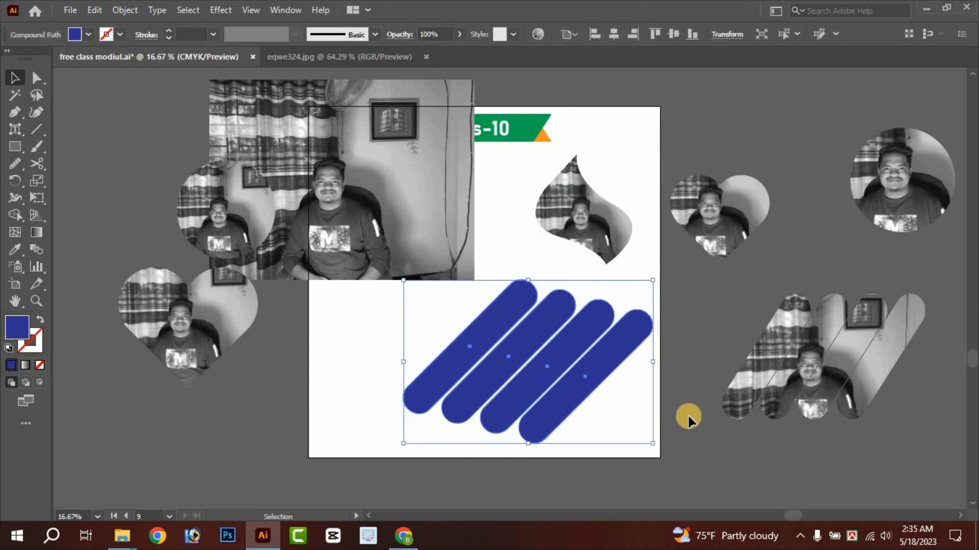
# Shift the compound bars slightly left, then enlarge the photo a little and position it behind them.
pyautogui.click(631, 378)
pyautogui.moveTo(641, 323); pyautogui.dragTo(648, 305)
pyautogui.click(649, 305)
pyautogui.moveTo(328, 207); pyautogui.dragTo(633, 352)
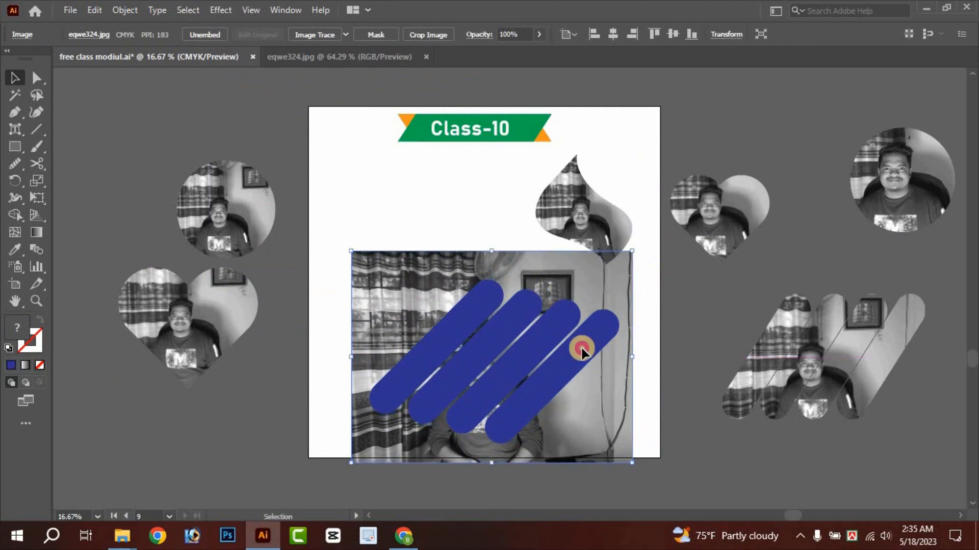
# Make a clipping mask from the compound bars and the photo, and move the result to the artboard's lower-right area.
pyautogui.keyDown('shift'); pyautogui.click(543, 350); pyautogui.keyUp('shift')
pyautogui.rightClick(542, 352)
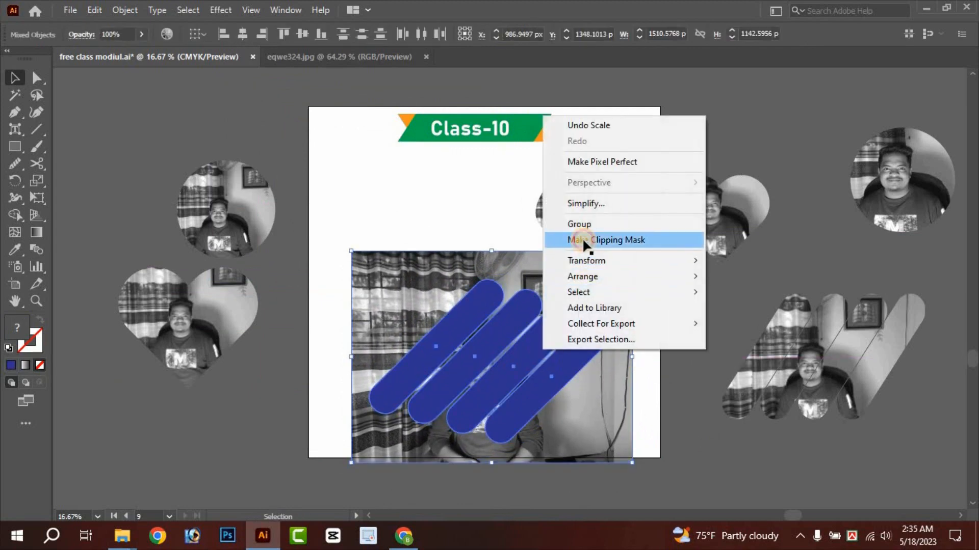
pyautogui.click(583, 239)
pyautogui.click(536, 363)
pyautogui.moveTo(456, 366); pyautogui.dragTo(462, 327)
pyautogui.click(598, 360)
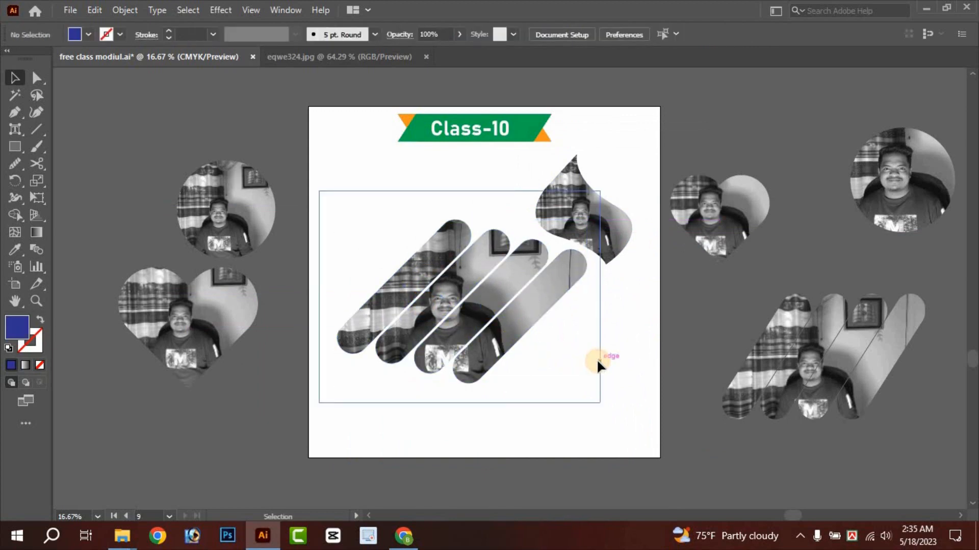
pyautogui.moveTo(370, 312); pyautogui.dragTo(497, 384)
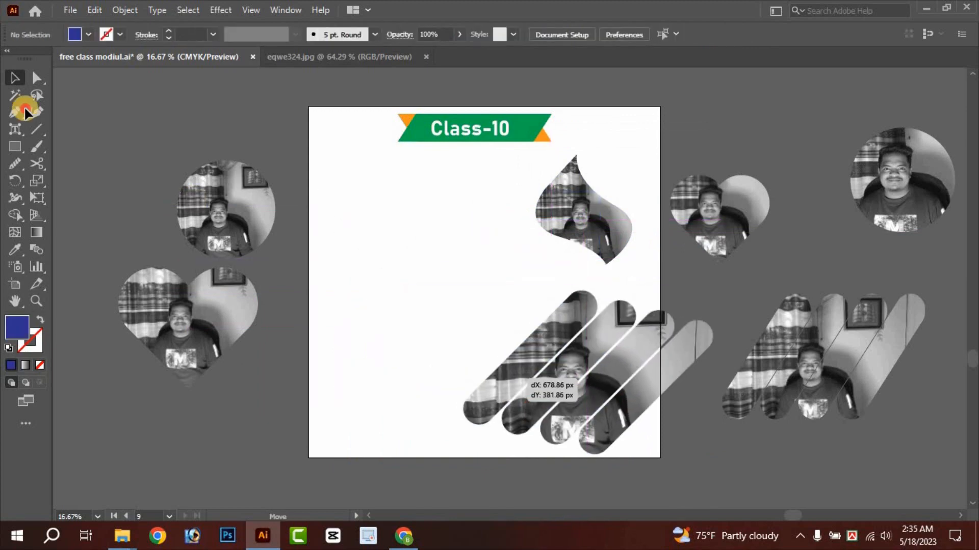
# Draw four separate blue rectangles of different sizes, scattered over the artboard's free area above and left of the masked bars.
pyautogui.click(14, 147)
pyautogui.moveTo(331, 180); pyautogui.dragTo(363, 232)
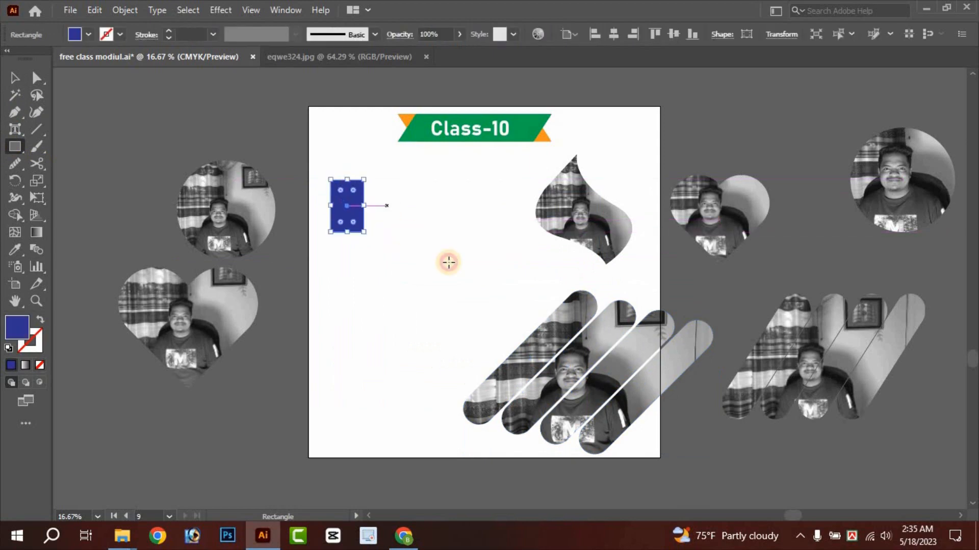
pyautogui.moveTo(449, 259); pyautogui.dragTo(387, 206)
pyautogui.moveTo(432, 166); pyautogui.dragTo(468, 198)
pyautogui.moveTo(546, 309); pyautogui.dragTo(474, 239)
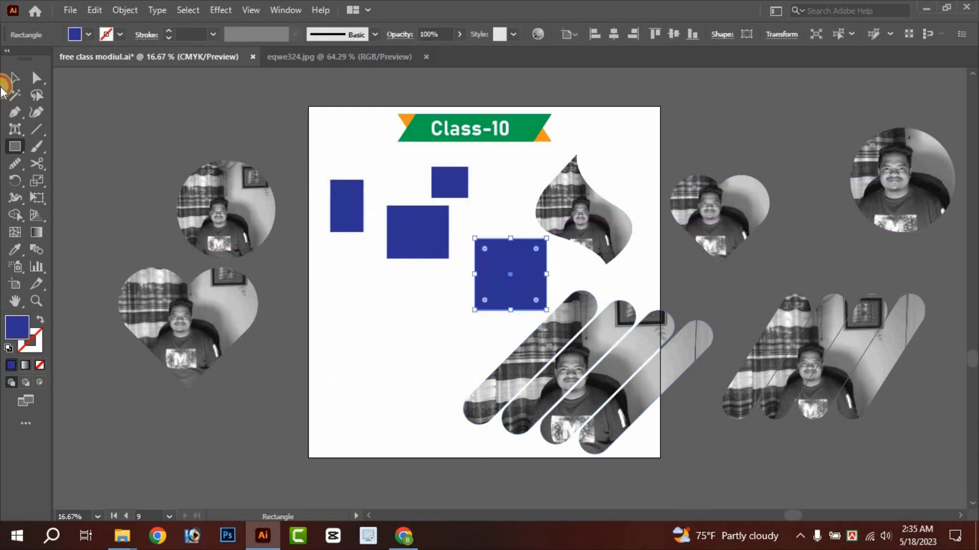